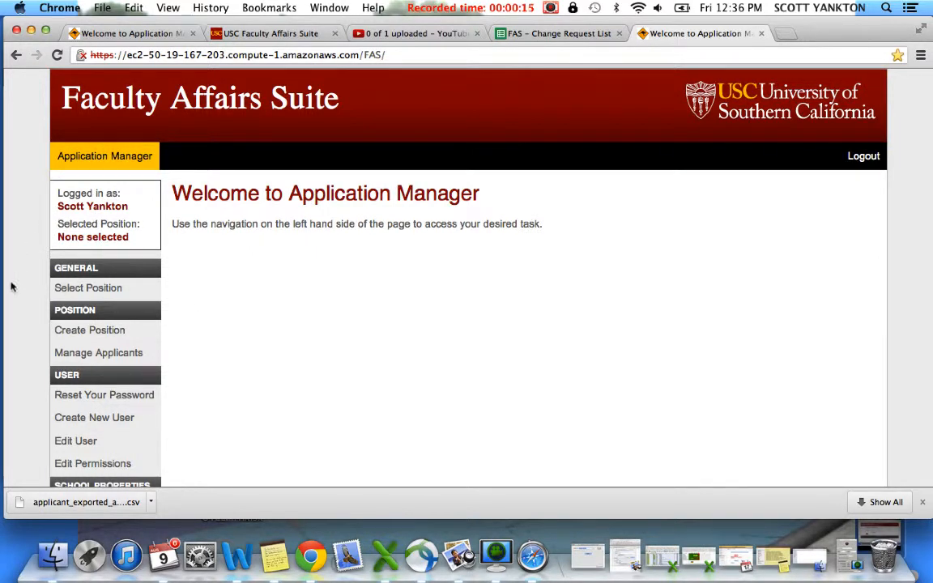
Step: Open the form for creating a new position and set its status to Inactive
click(145, 333)
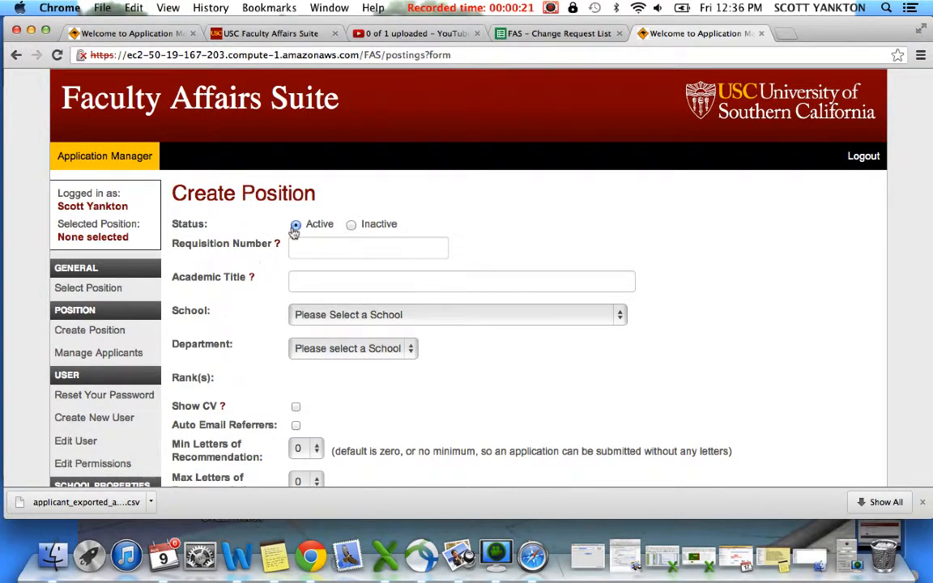
scroll(510, 217, down, 10)
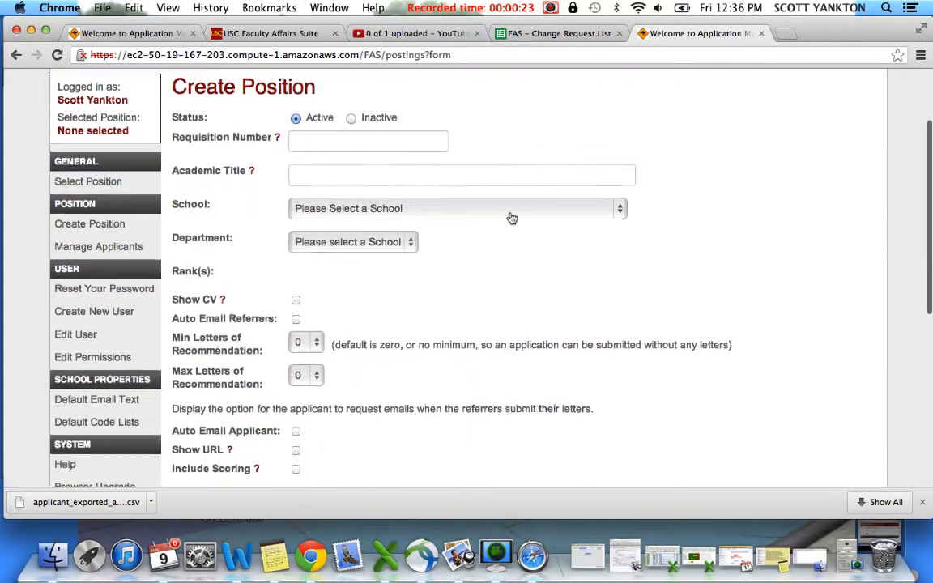
scroll(510, 217, up, 10)
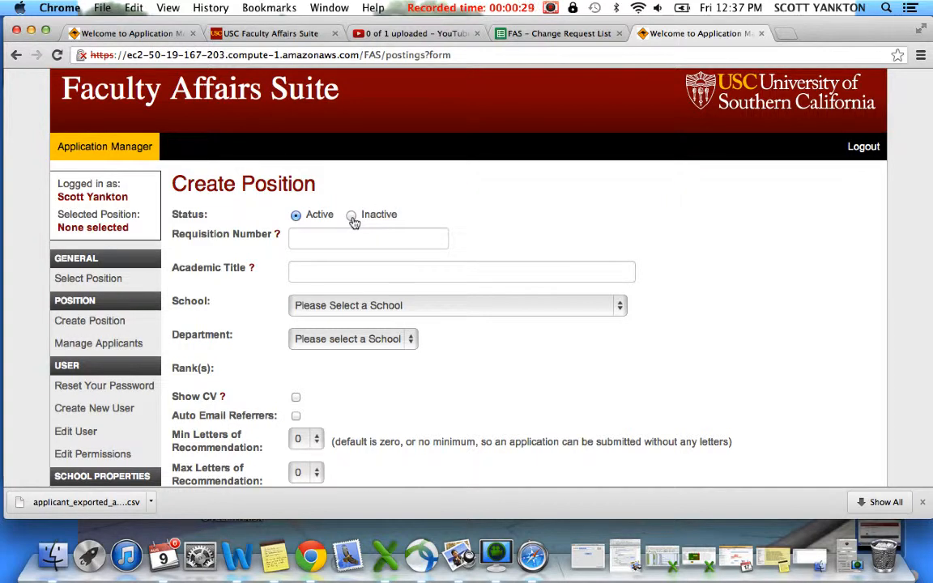
click(352, 219)
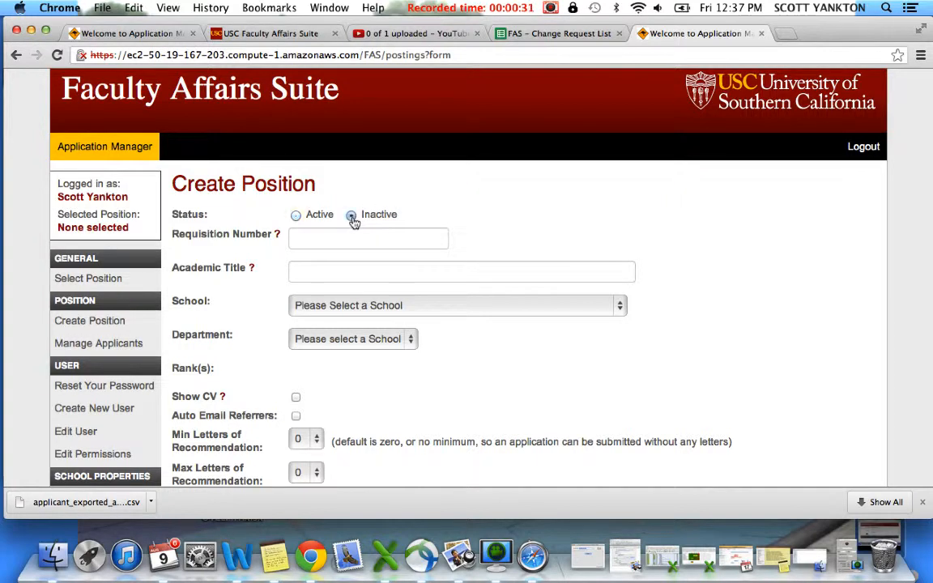
Step: Enter requisition number 994400111 and set the academic title to Professor of Clinical Pathology
click(300, 237)
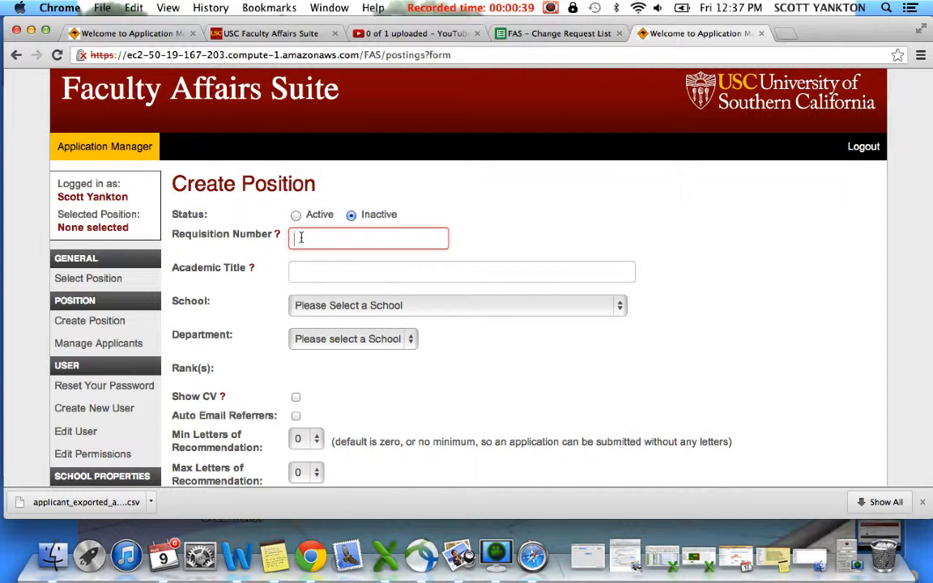
text(9)
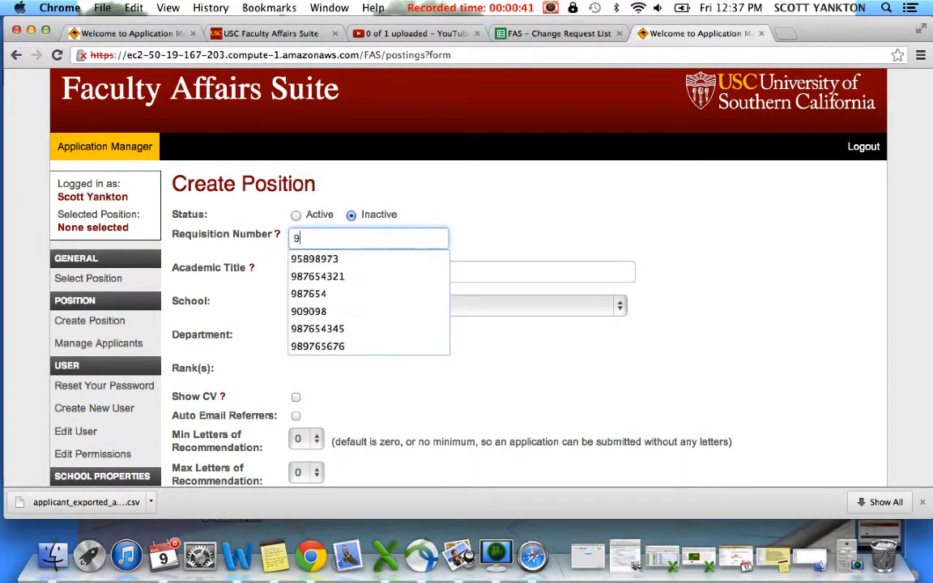
text(94400111)
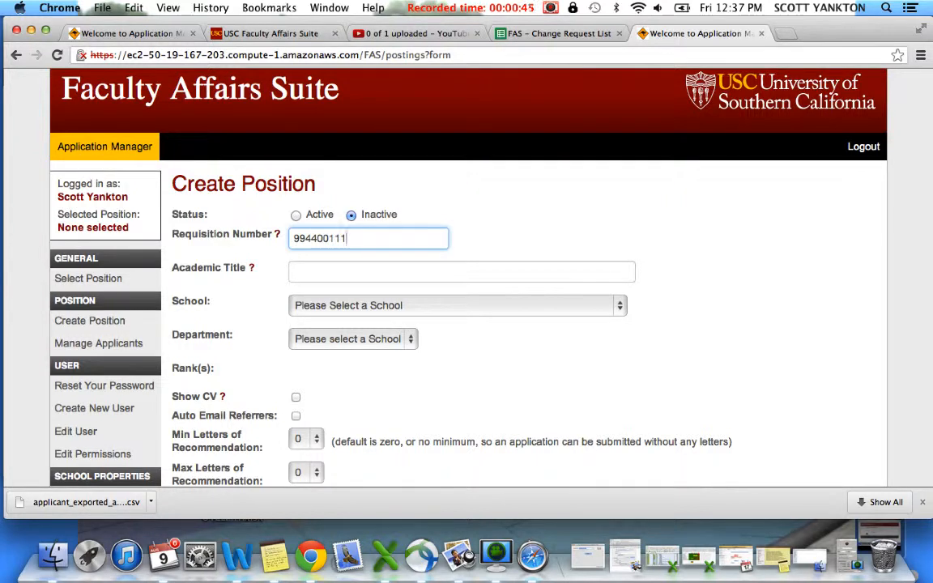
click(301, 268)
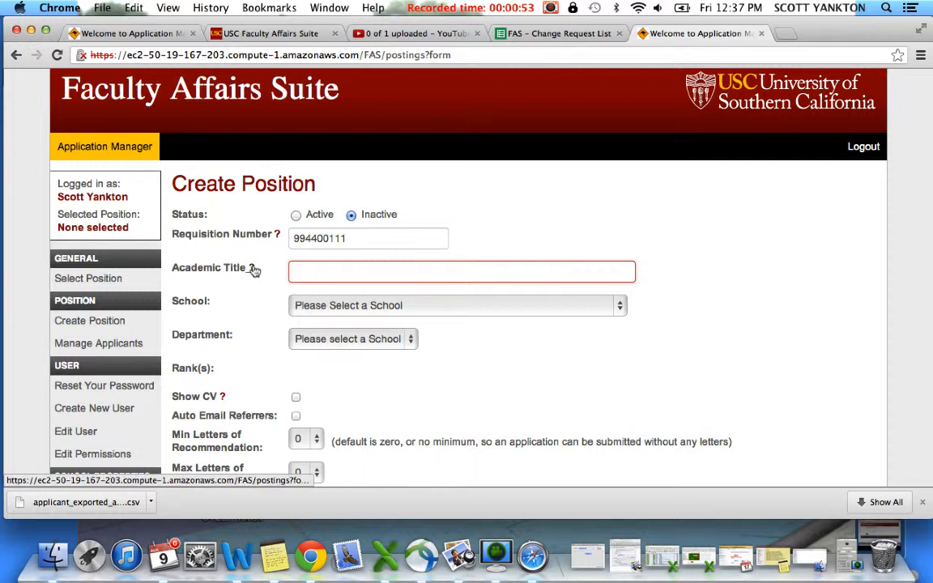
mouse_move(253, 270)
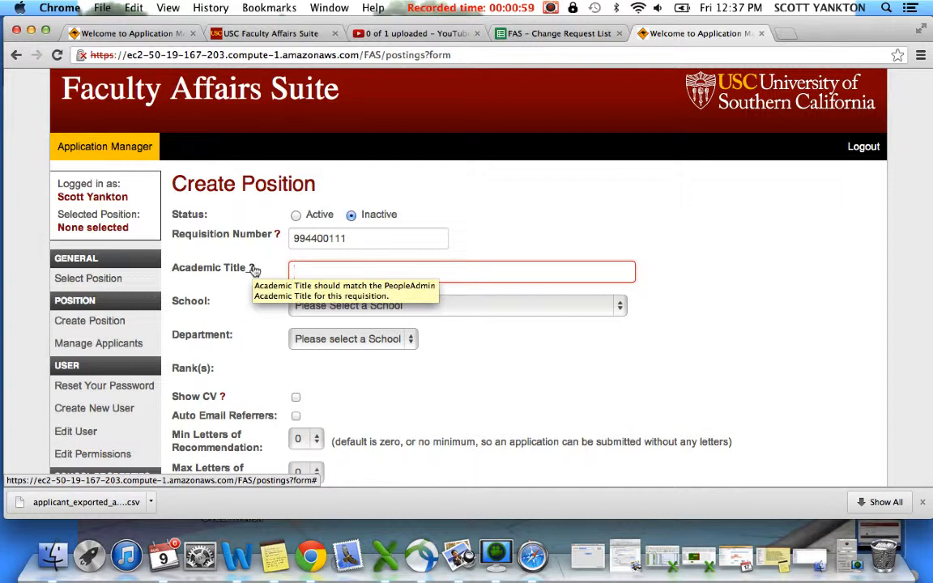
click(328, 270)
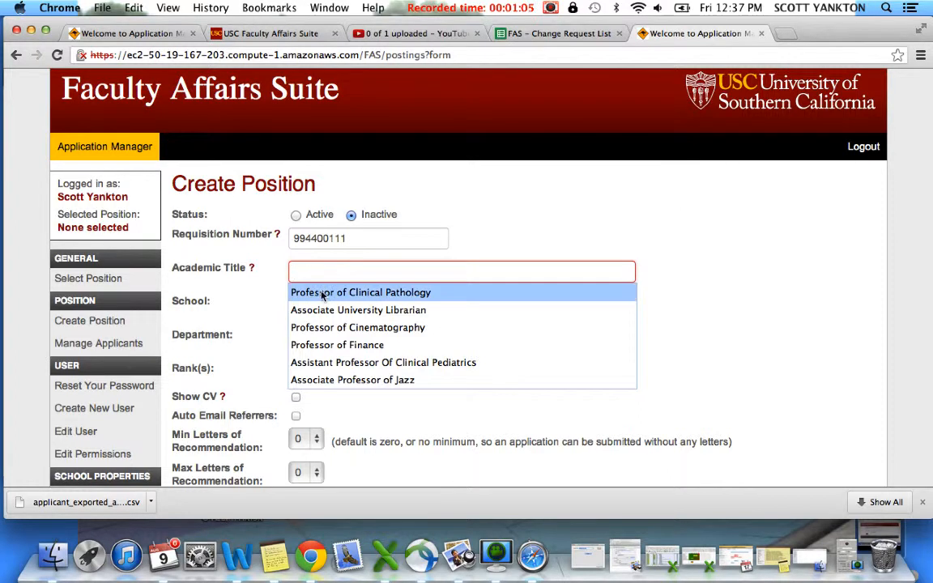
click(322, 293)
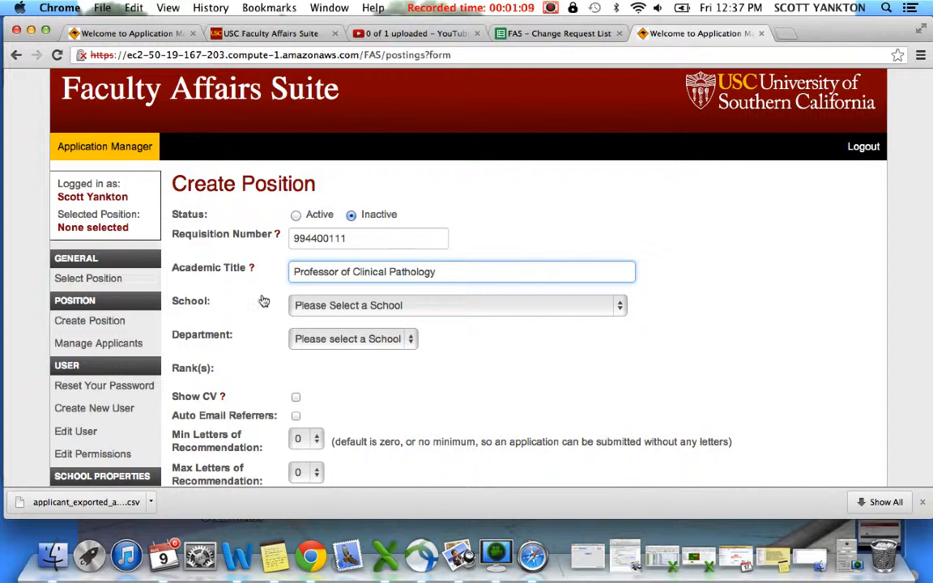
Step: Assign the position to the Keck School of Medicine of USC and its Department of Pathology
click(620, 305)
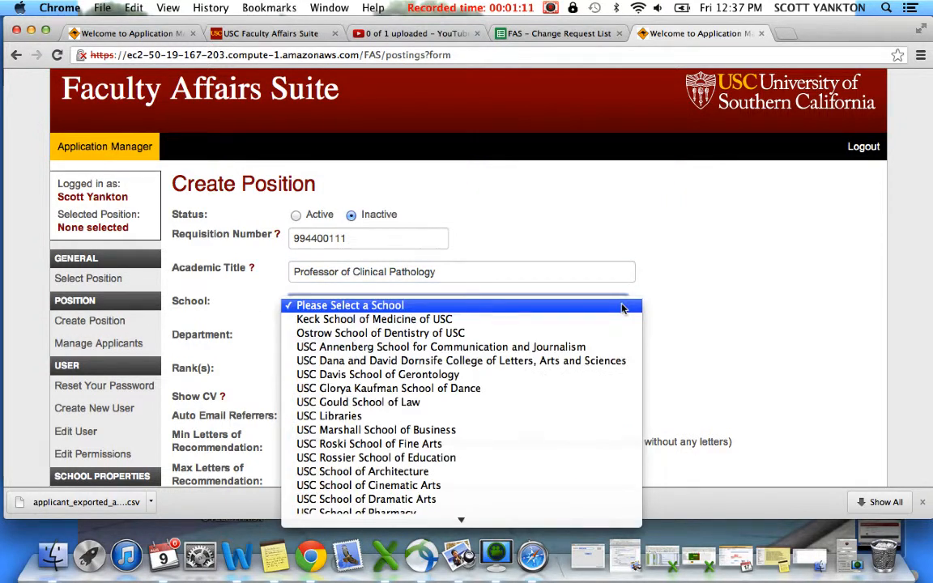
click(443, 322)
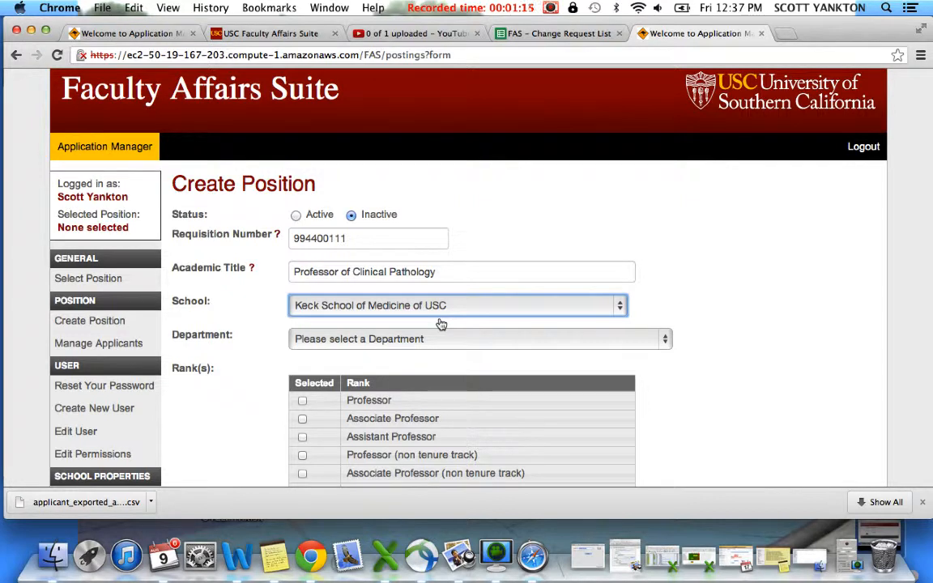
click(666, 340)
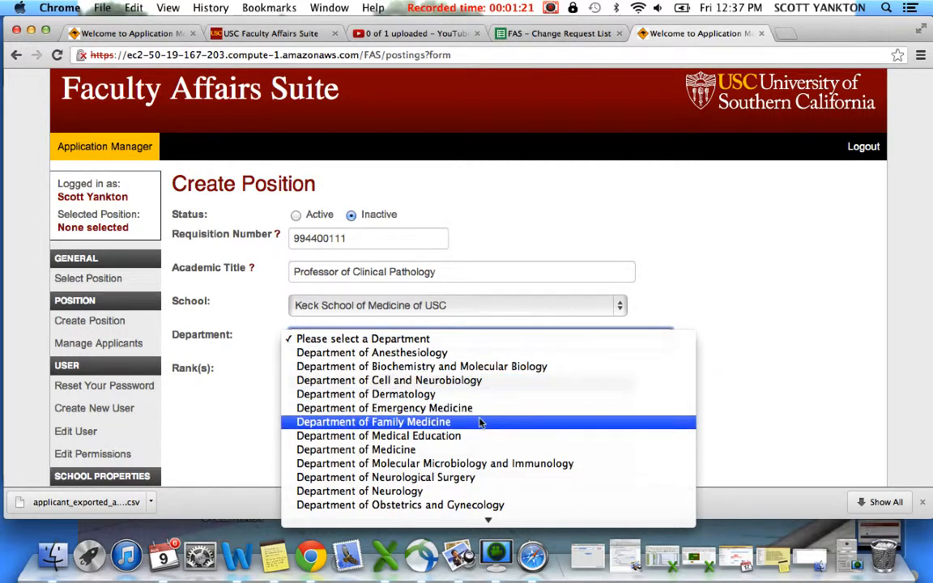
mouse_move(488, 520)
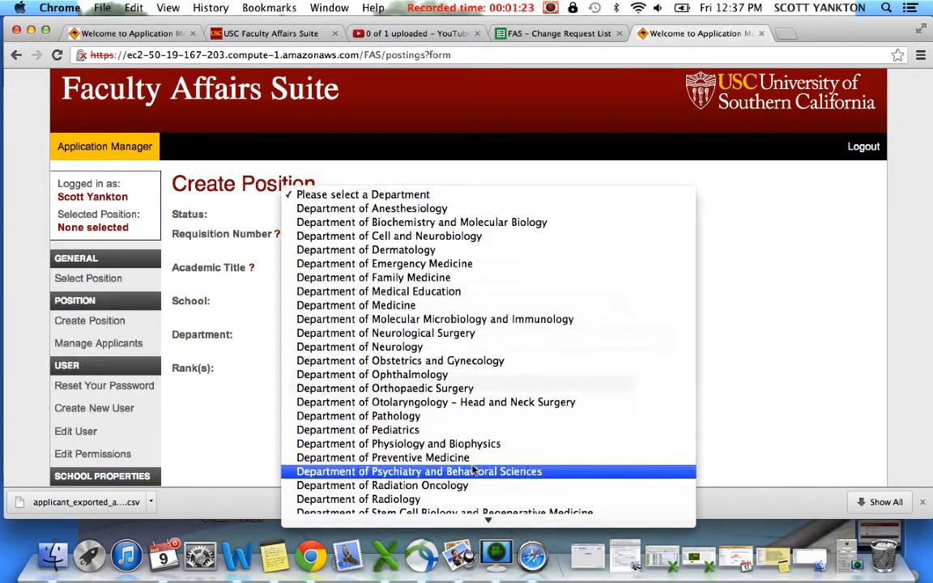
click(458, 417)
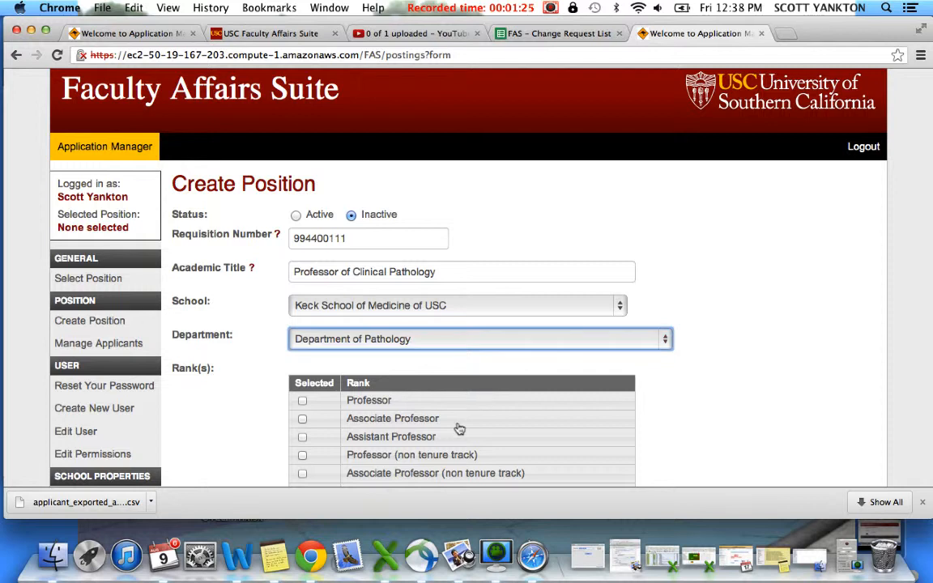
Step: Select Professor as the position's rank
scroll(716, 388, down, 2)
scroll(716, 388, down, 2)
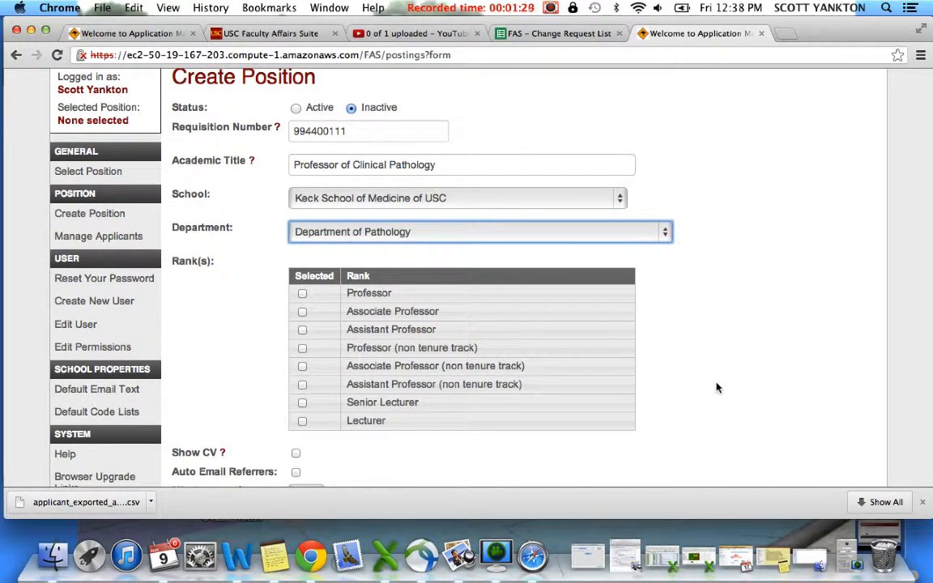
click(302, 294)
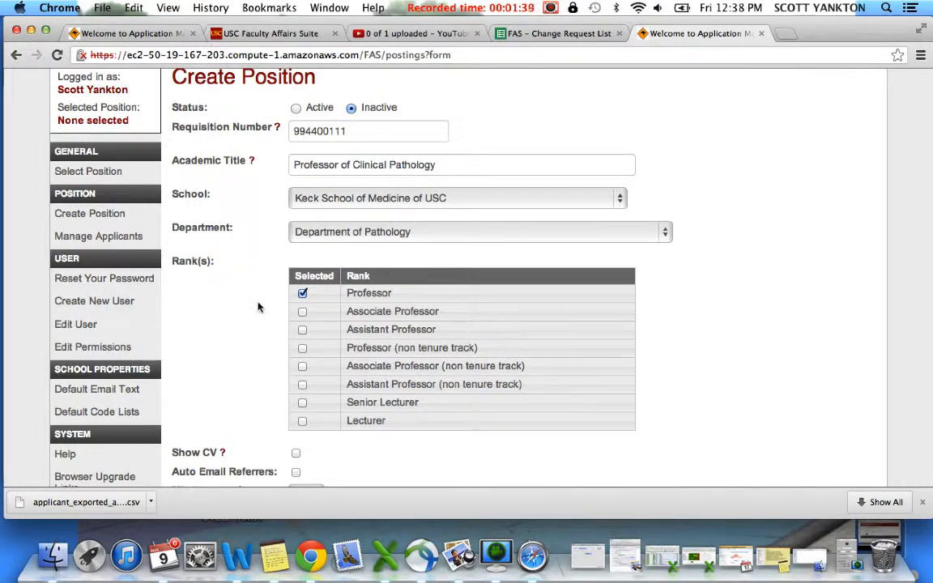
Step: Try selecting the Associate Professor and Assistant Professor ranks, and restore Professor as the only selected rank
click(303, 314)
click(302, 295)
click(304, 329)
click(302, 330)
click(303, 314)
click(302, 294)
Step: Enable Show CV and Auto Email Referrers for the position
scroll(229, 319, down, 3)
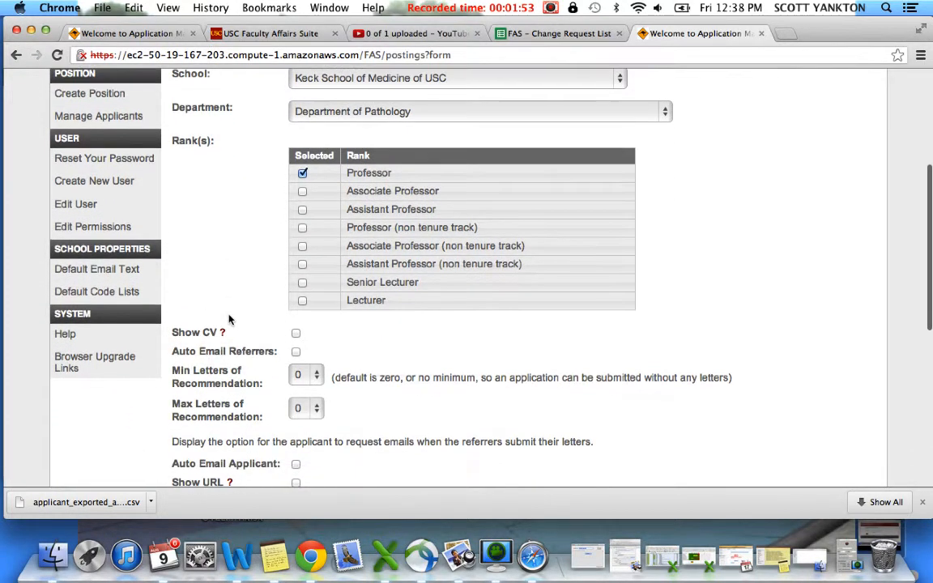
scroll(229, 319, down, 1)
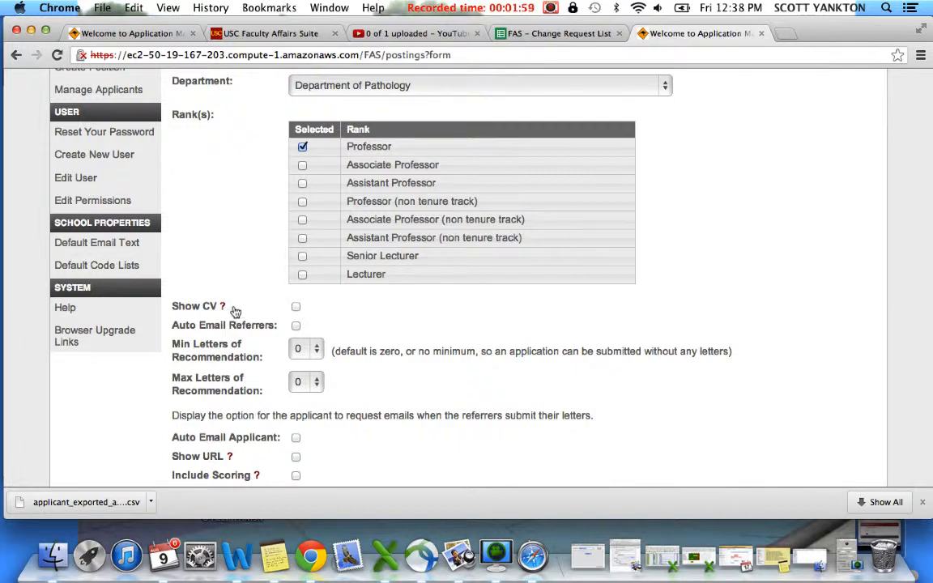
mouse_move(226, 310)
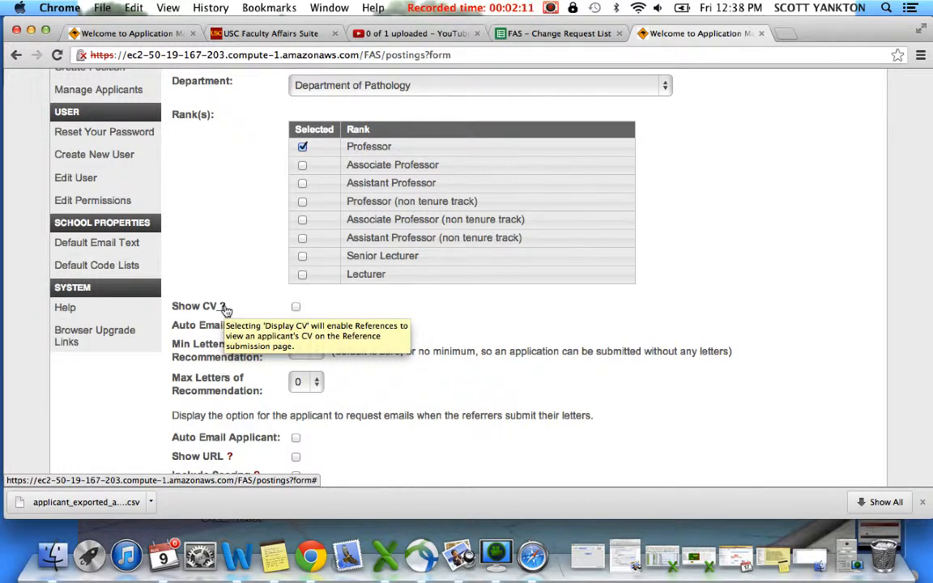
click(296, 307)
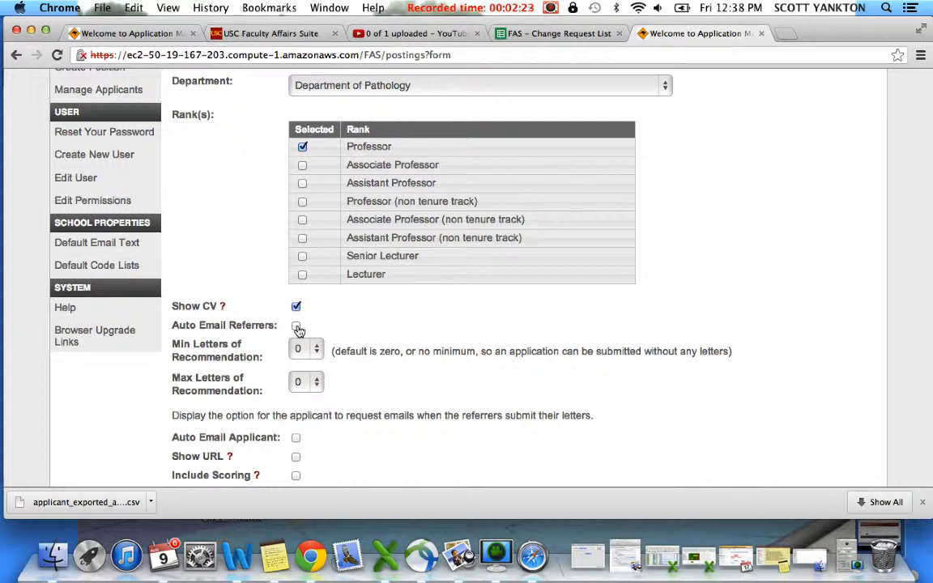
click(296, 327)
click(318, 349)
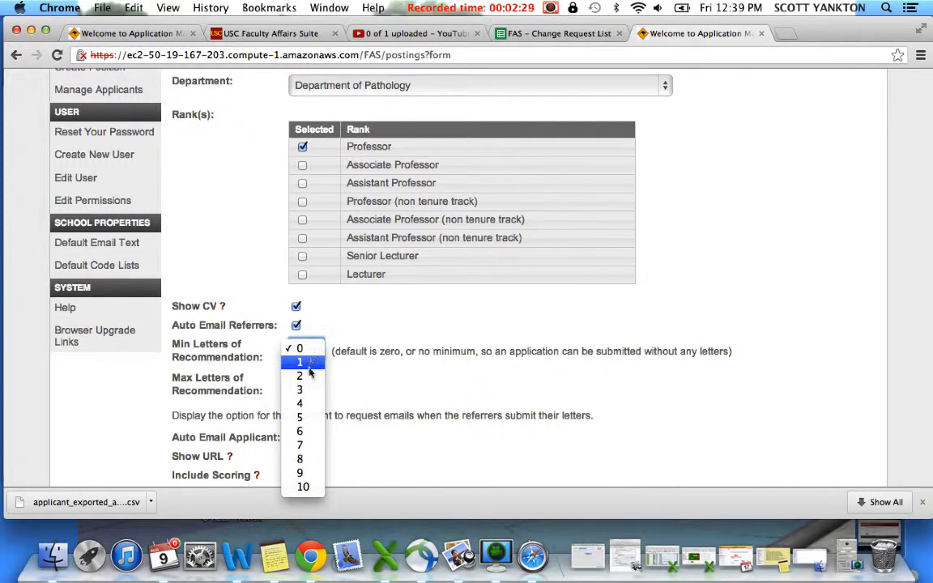
click(312, 349)
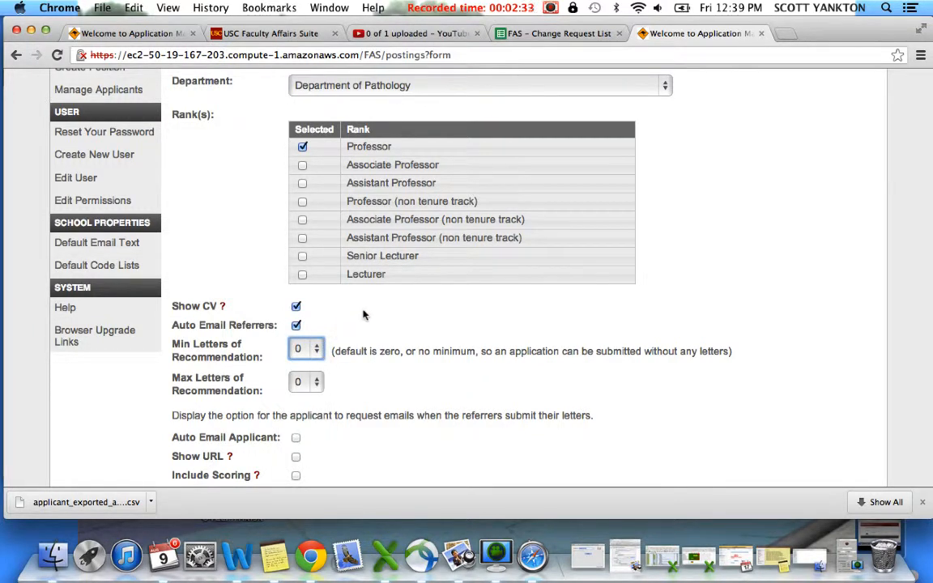
click(298, 348)
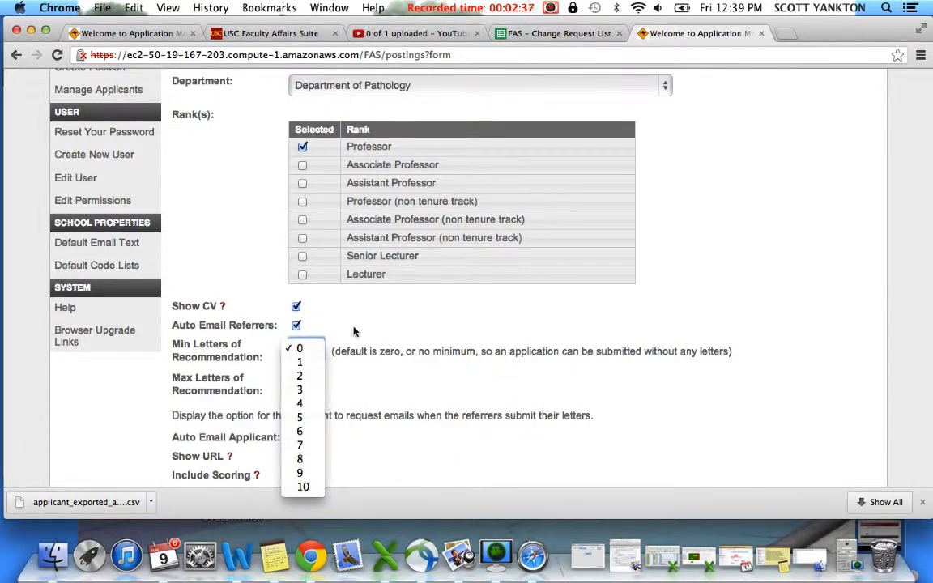
click(322, 350)
Step: Set the minimum letters of recommendation to 1 and the maximum to 2
click(310, 350)
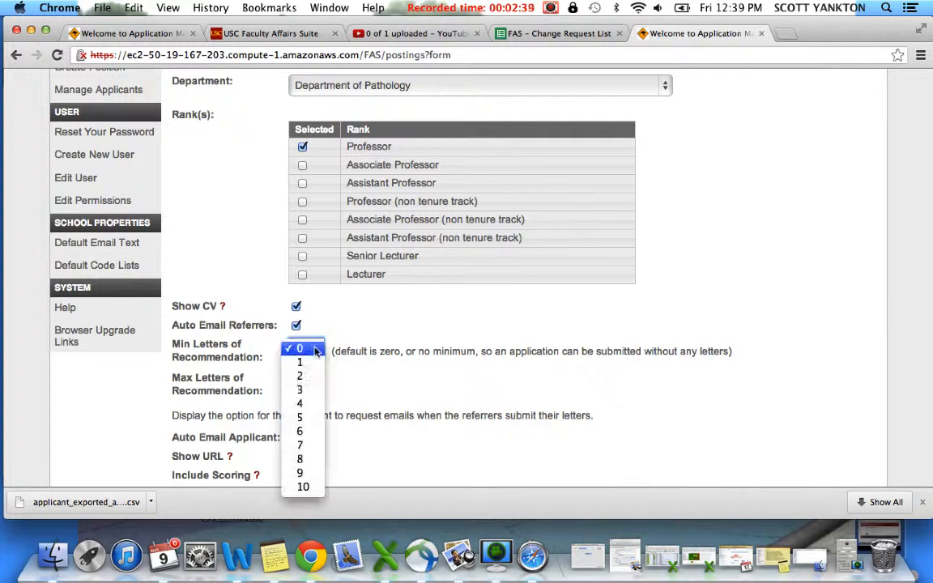
click(310, 364)
click(306, 381)
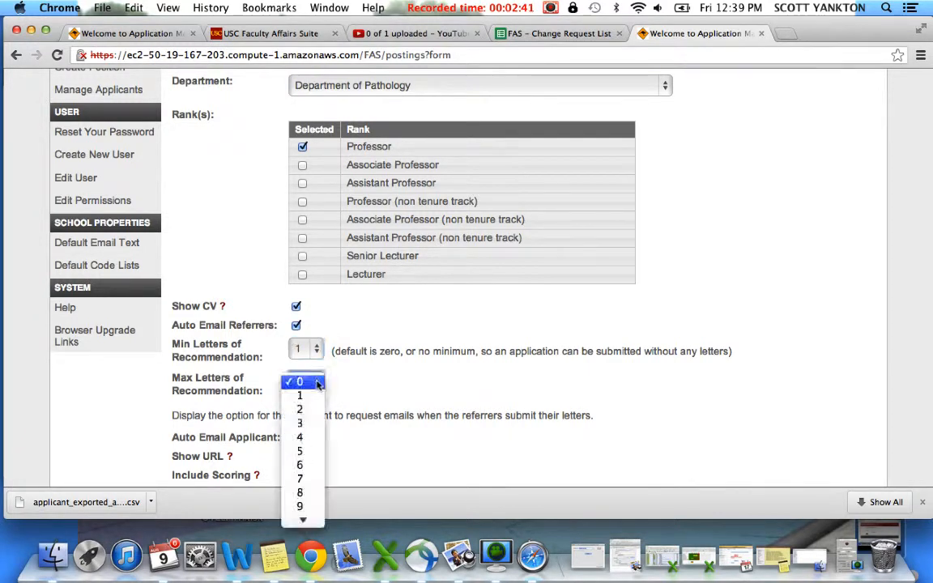
click(310, 411)
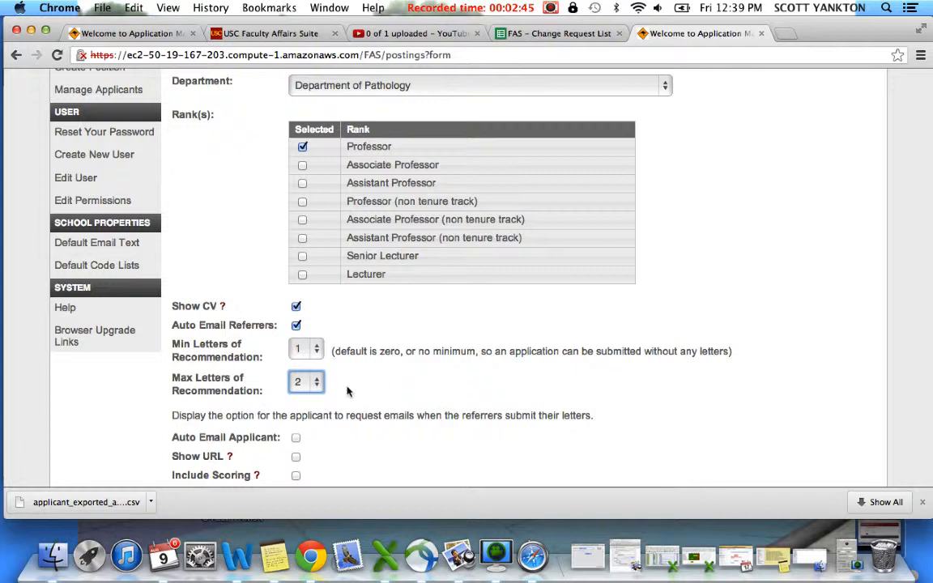
Step: Enable the Auto Email Applicant option so applicants can request emails when referrers submit their letters
scroll(542, 396, down, 3)
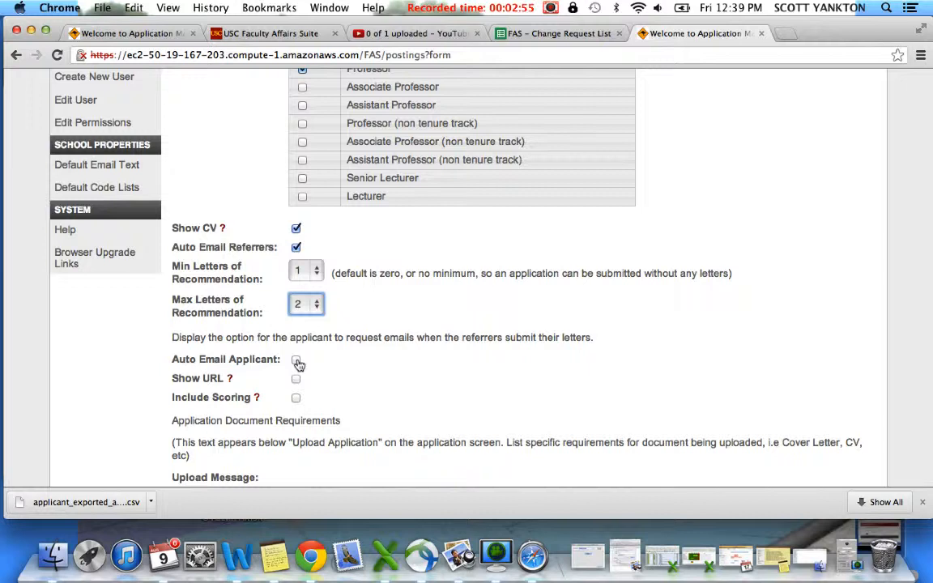
click(296, 362)
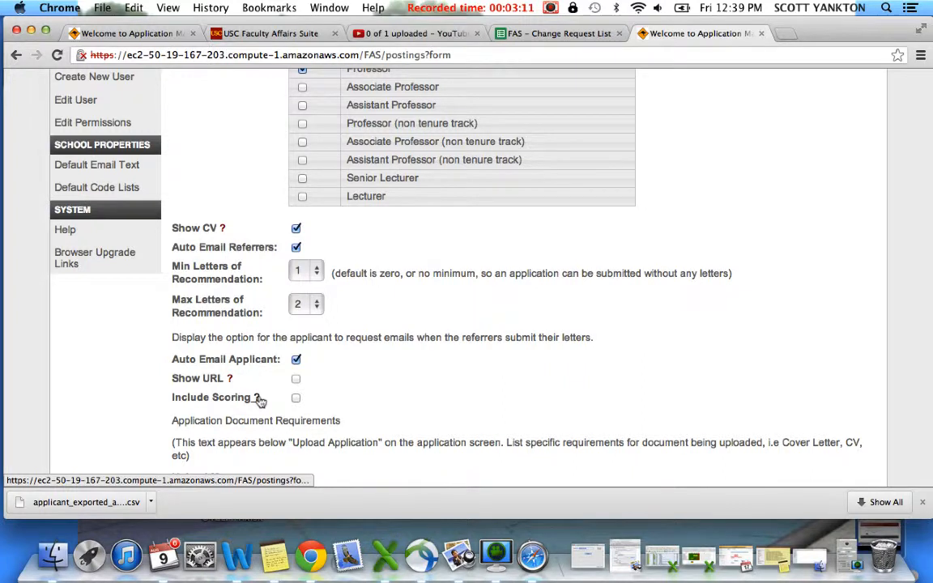
mouse_move(260, 402)
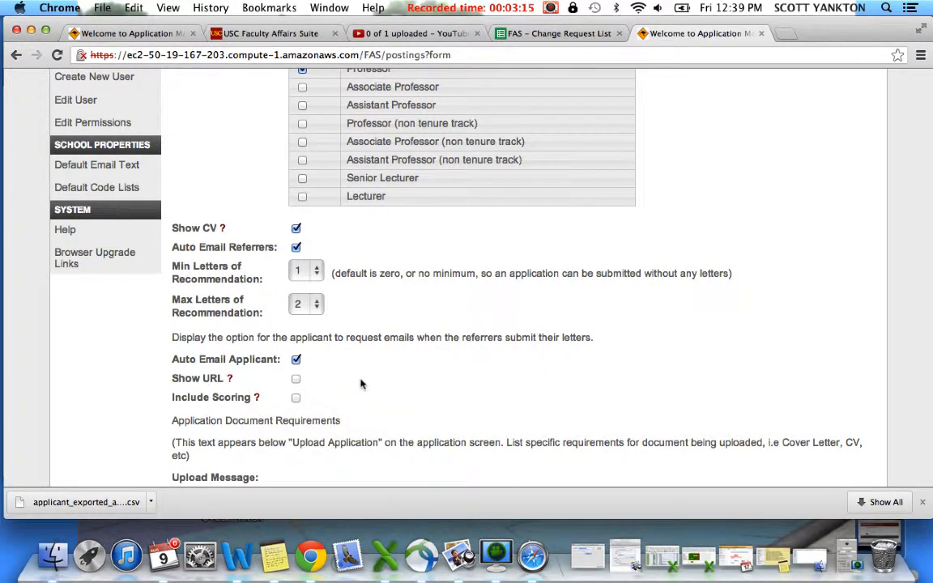
Step: Enter the upload message "Please include your CV and cover letter." in the application document requirements
scroll(362, 384, down, 5)
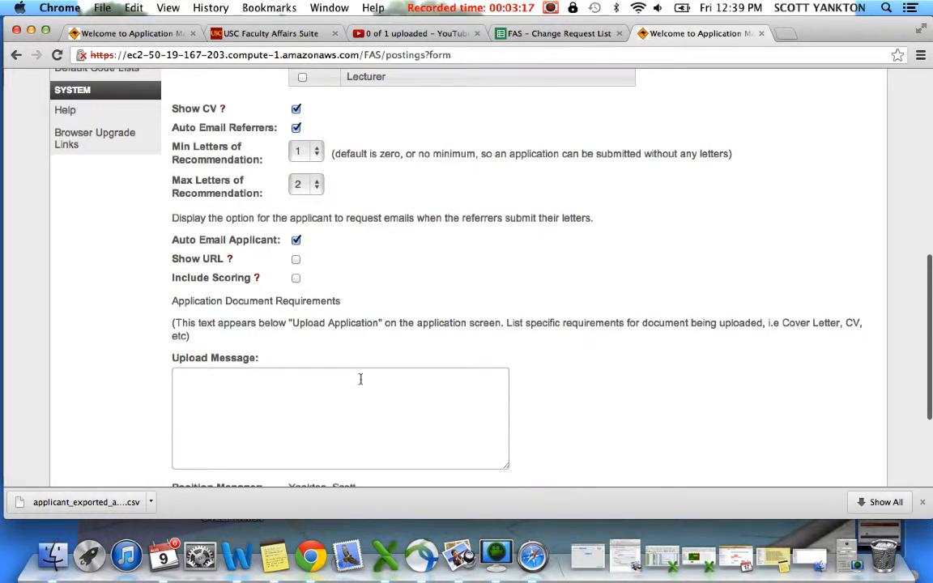
click(190, 325)
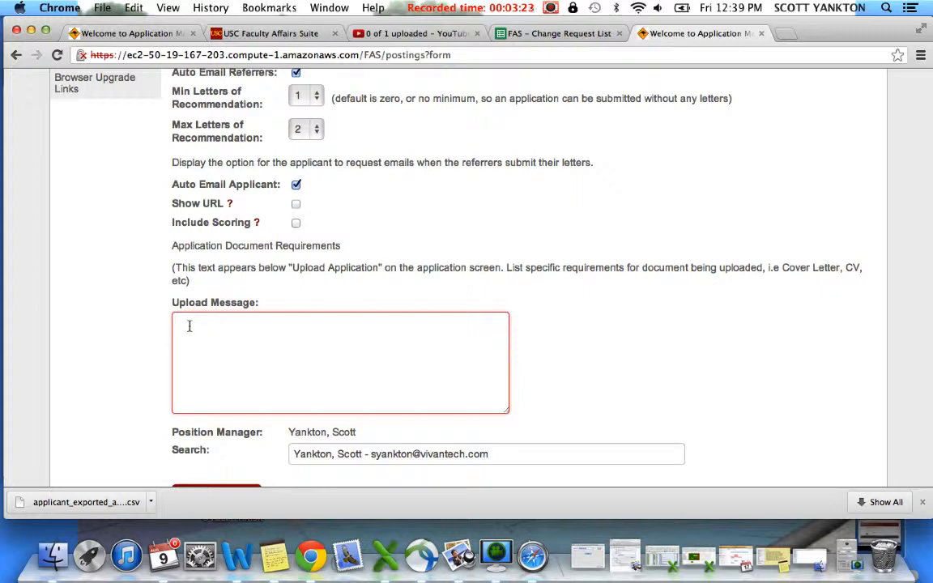
text(P)
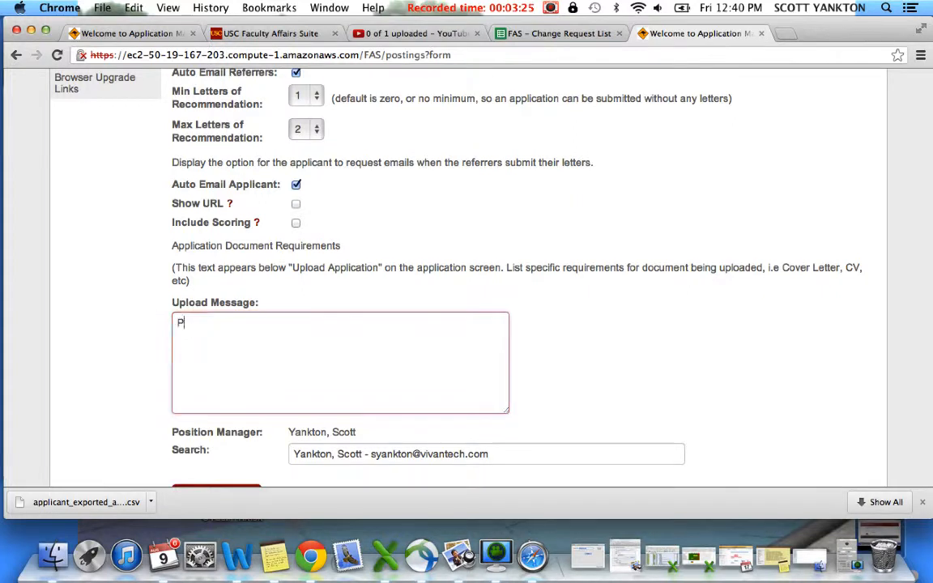
text(lease inclu)
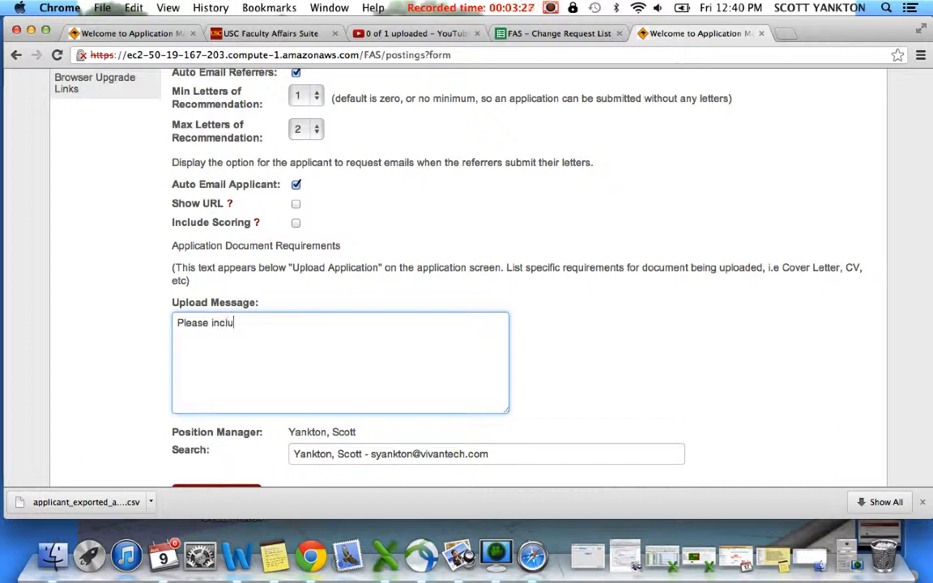
text(de your CV and)
text(co)
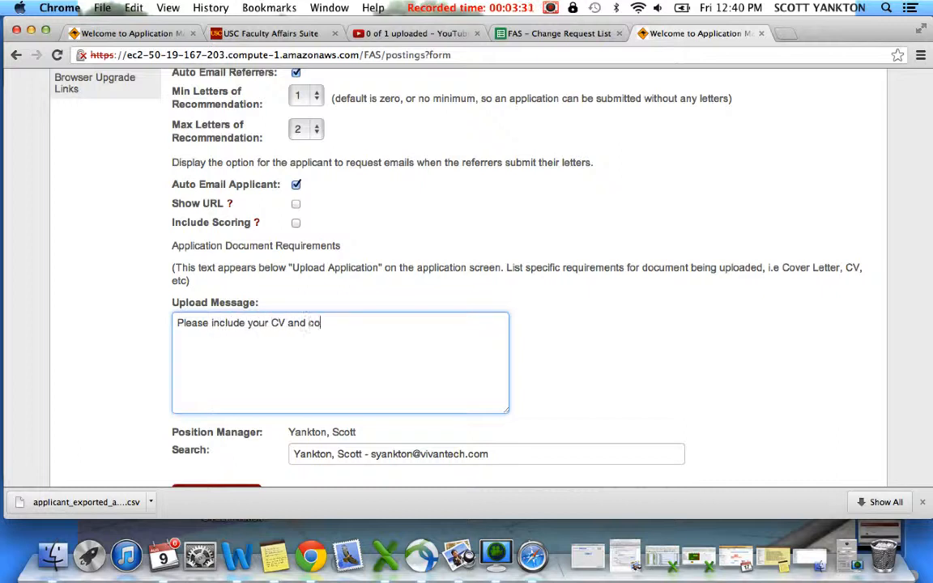
text(verletter)
click(333, 322)
text(.)
Step: Replace the position manager with the Keck reviewer's account found by first name, and add the position
scroll(567, 349, down, 3)
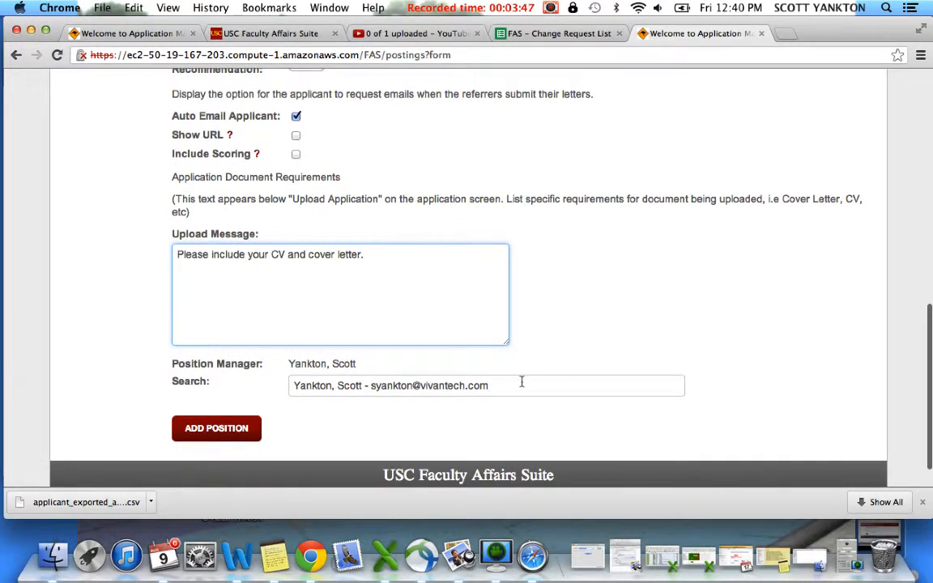
drag(497, 385, 273, 385)
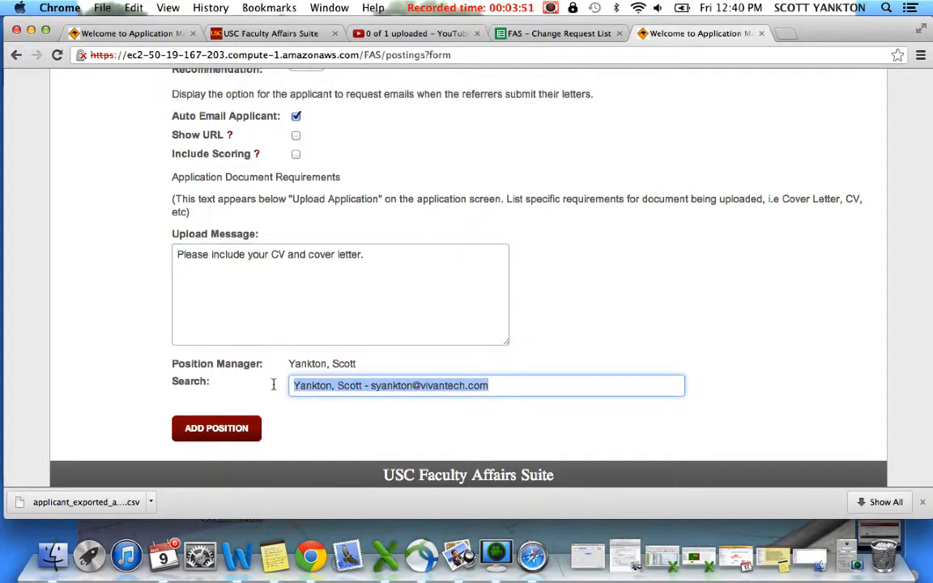
text(jim)
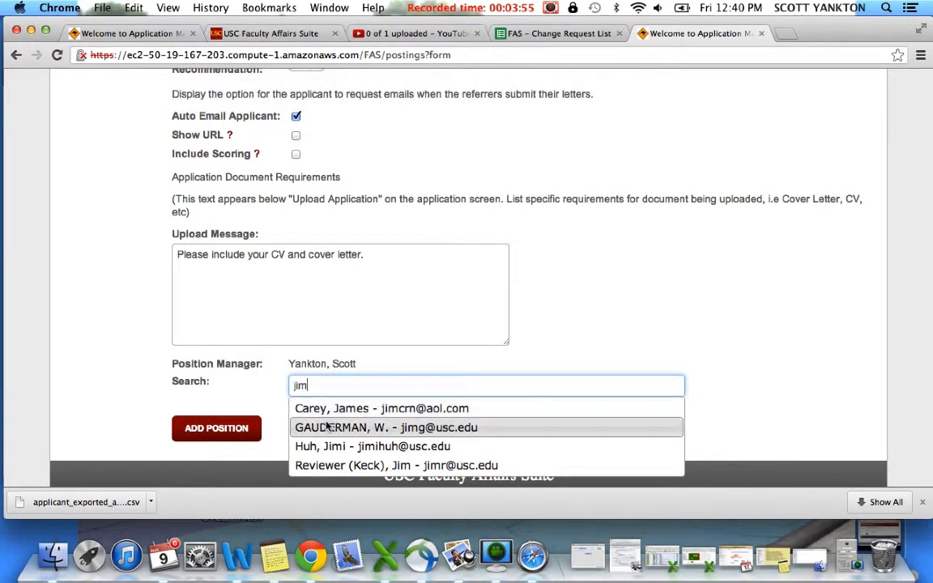
click(339, 467)
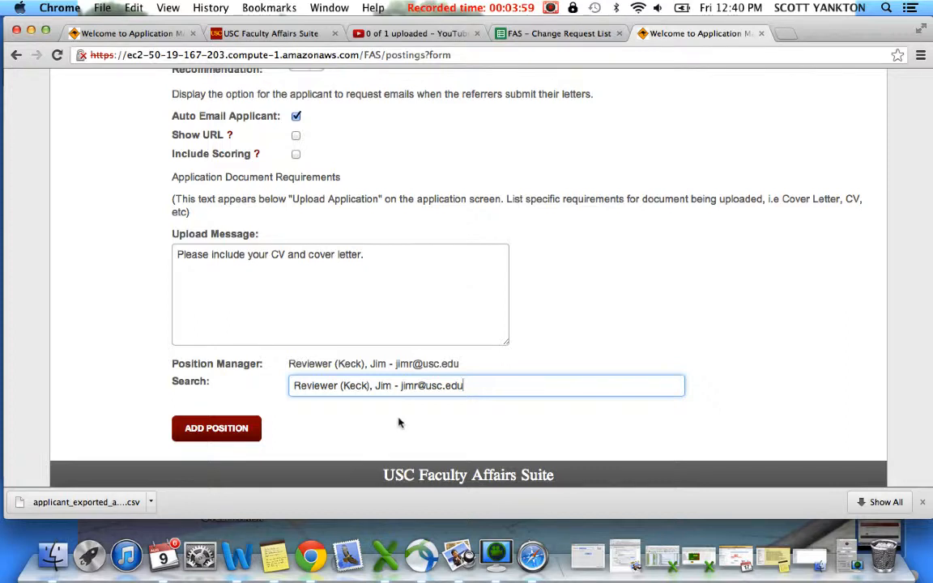
click(213, 429)
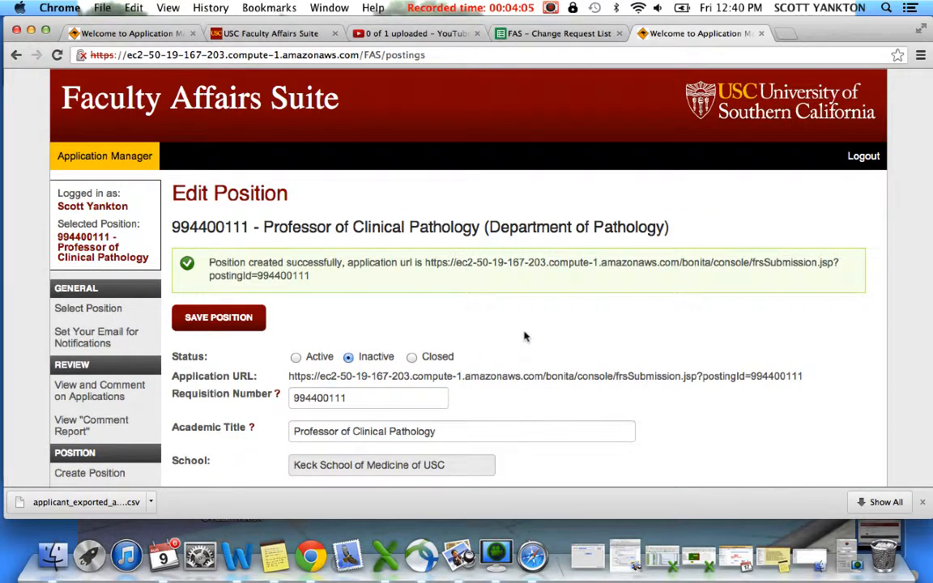
Step: Review the newly created position's settings, set its status to Active, and save the position
scroll(558, 330, down, 2)
scroll(559, 330, down, 5)
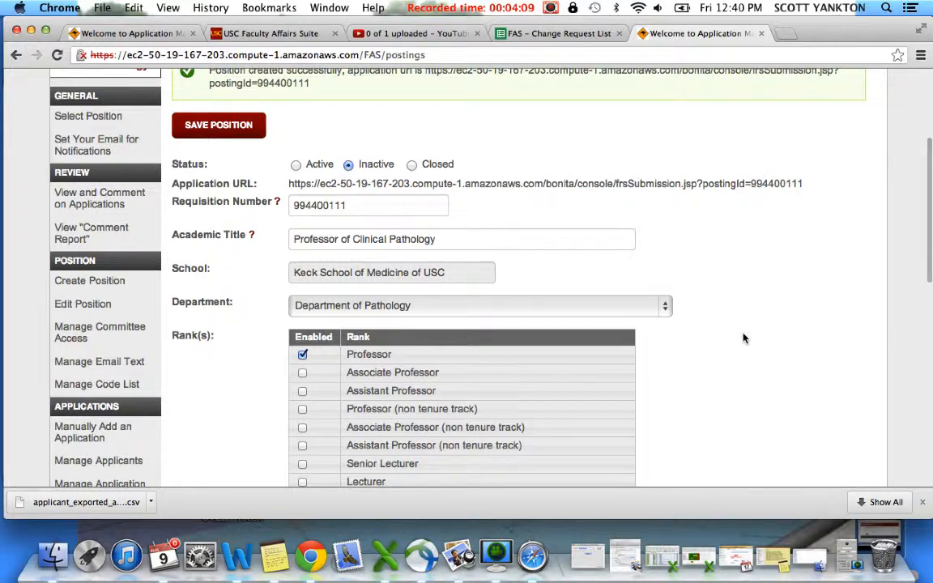
scroll(743, 339, down, 3)
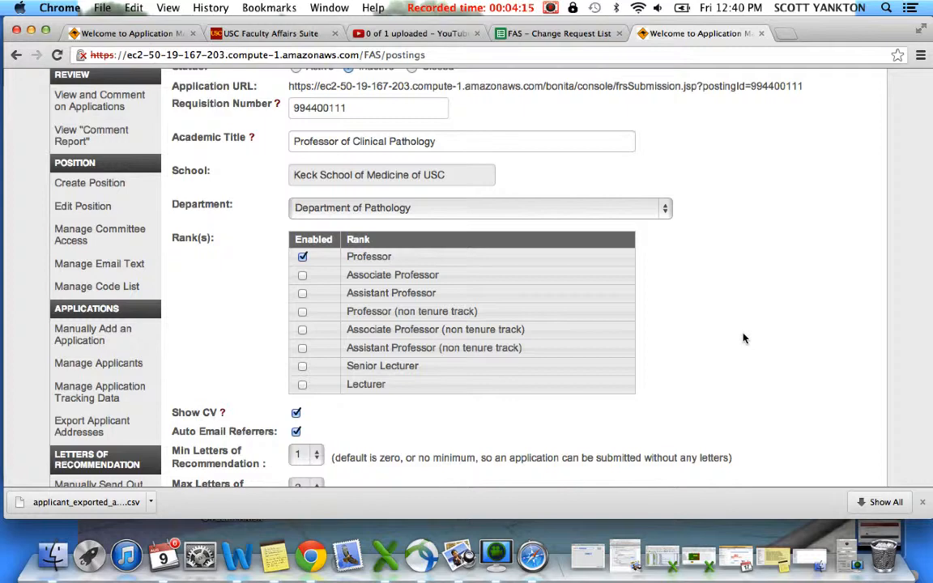
scroll(744, 339, down, 7)
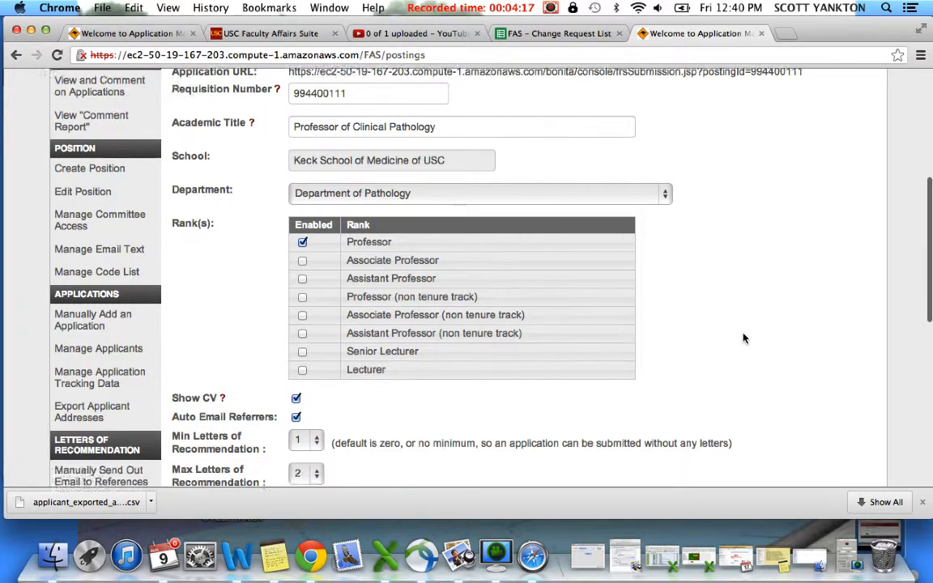
scroll(743, 339, up, 15)
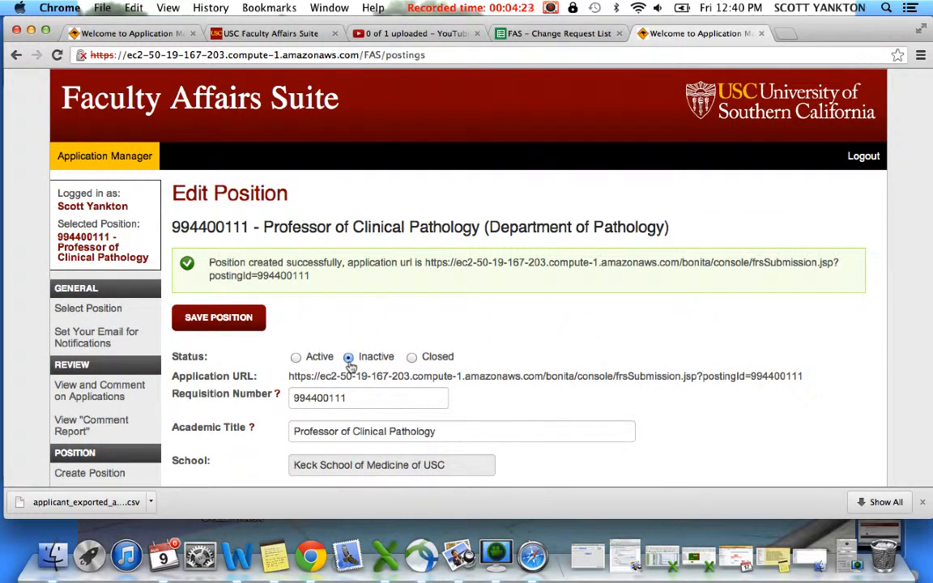
click(296, 360)
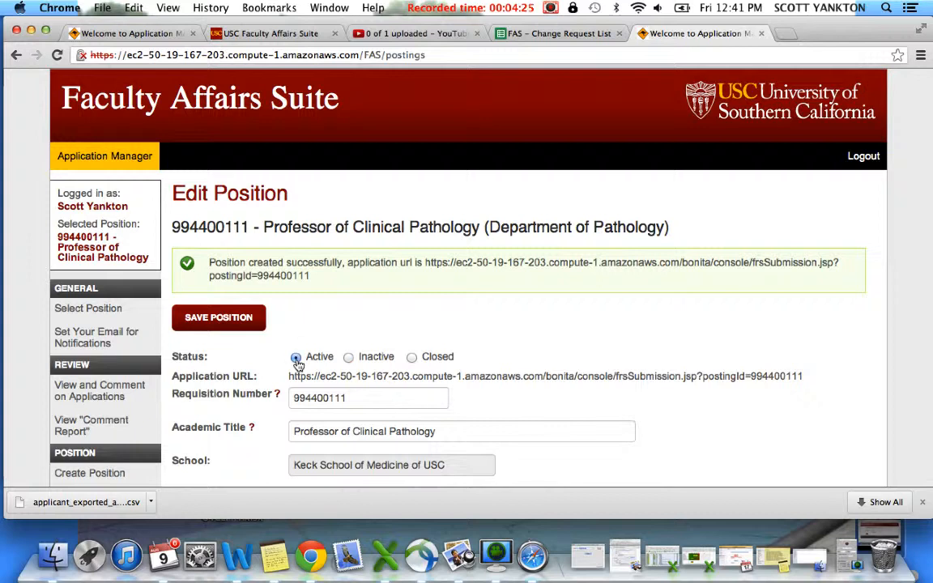
click(217, 322)
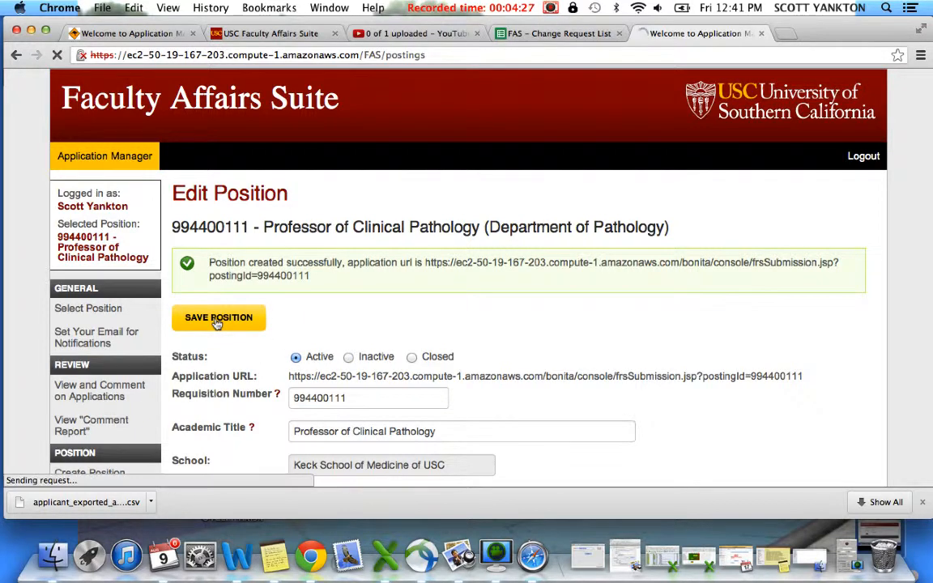